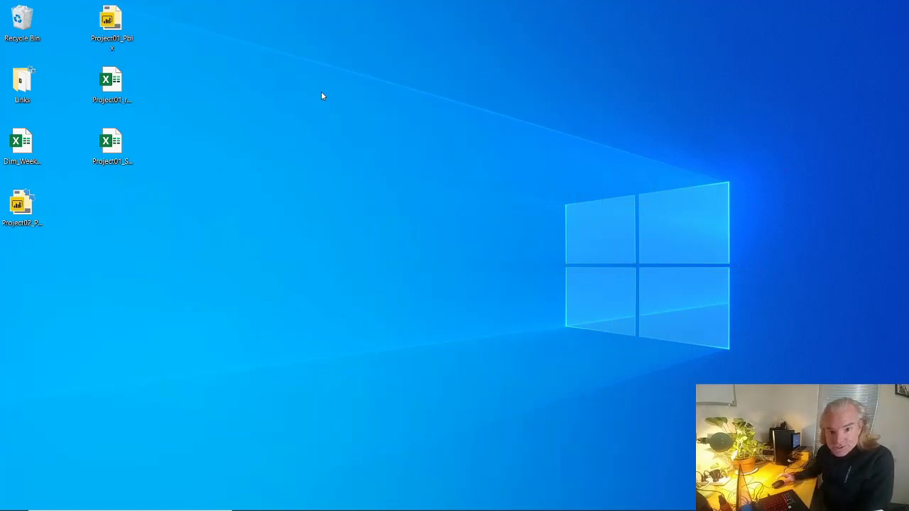
- Bring up the Construction Status Report, browse the Progress_All table rows, then go back to OverallCurves
mouse_move(398, 510)
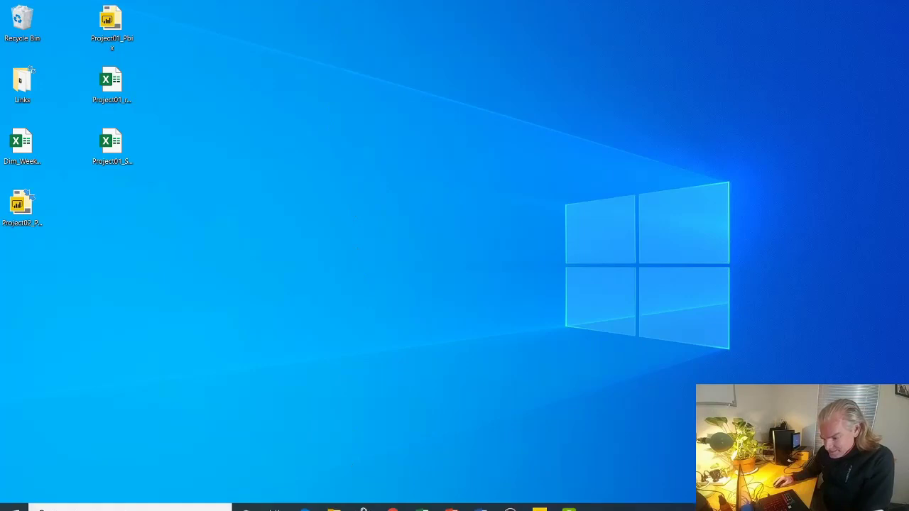
mouse_move(512, 500)
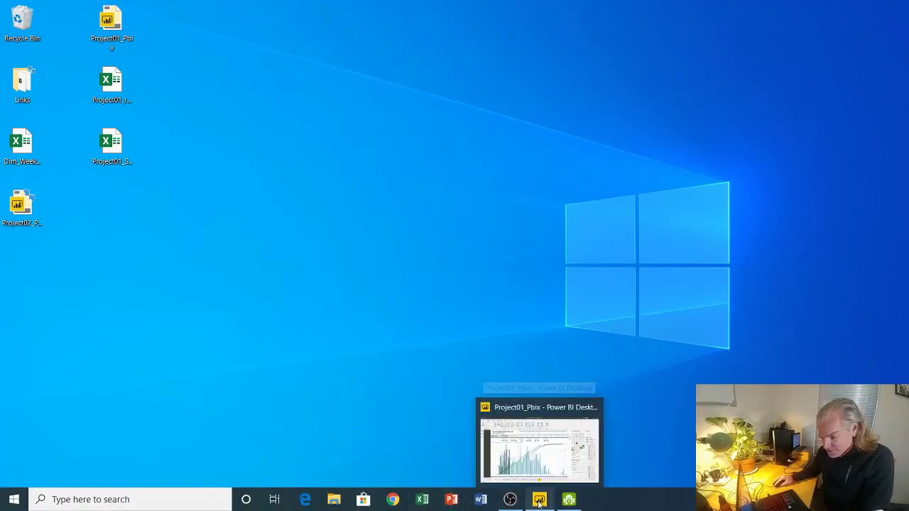
left_click(540, 501)
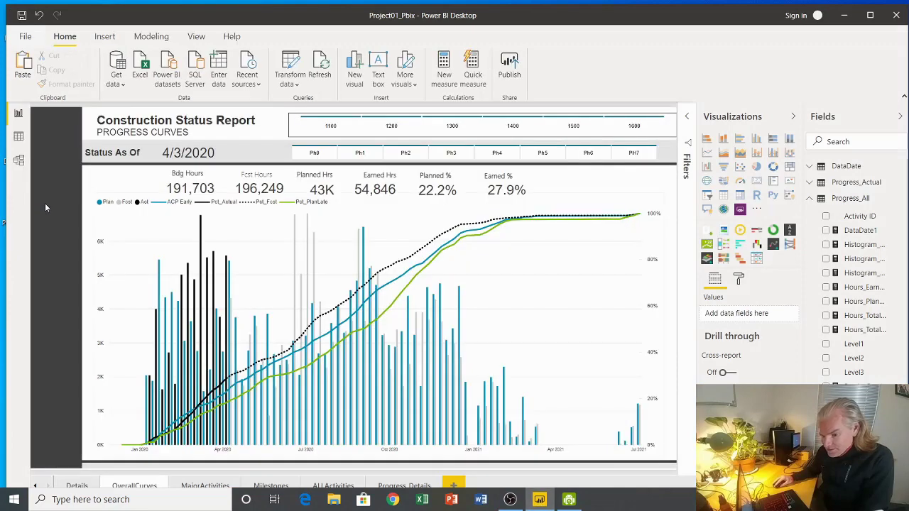
left_click(18, 135)
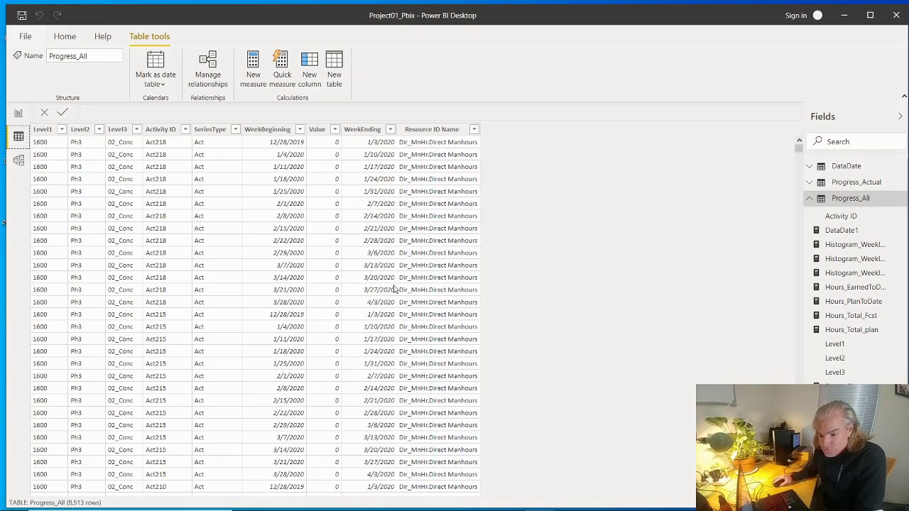
left_click(18, 115)
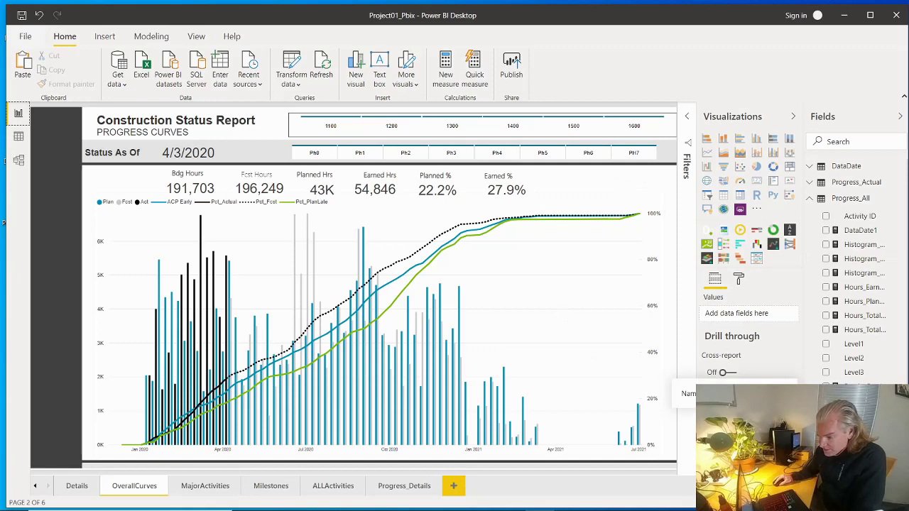
- Show the Pct_Actual measure's DAX formula with its A1, A, B and D variables
left_click(856, 389)
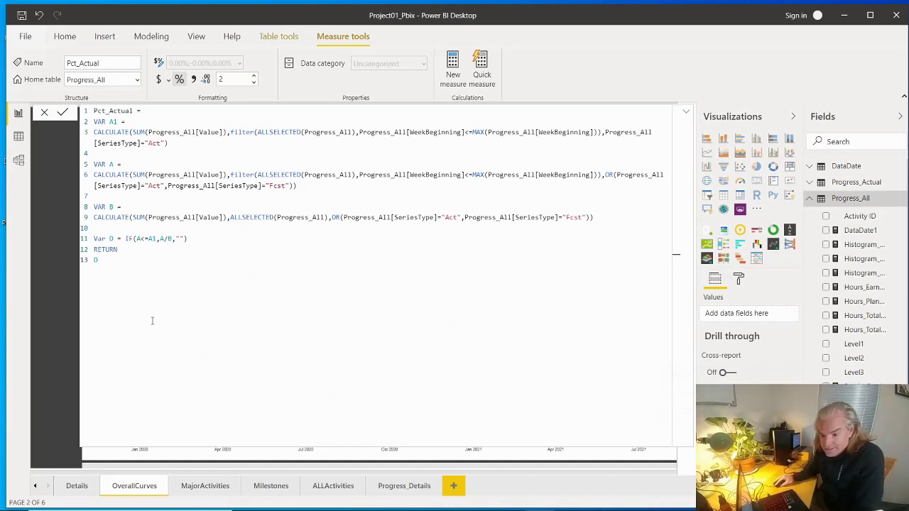
left_click_drag(103, 263, 97, 123)
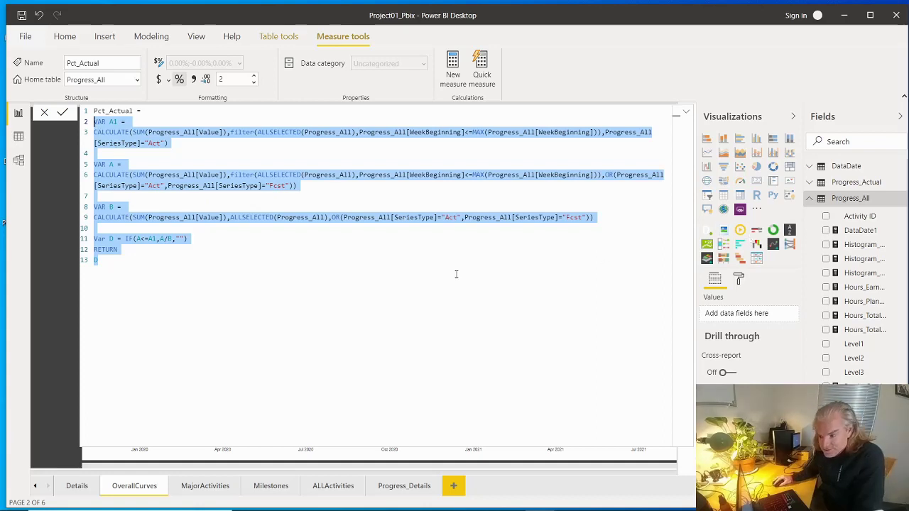
left_click(184, 259)
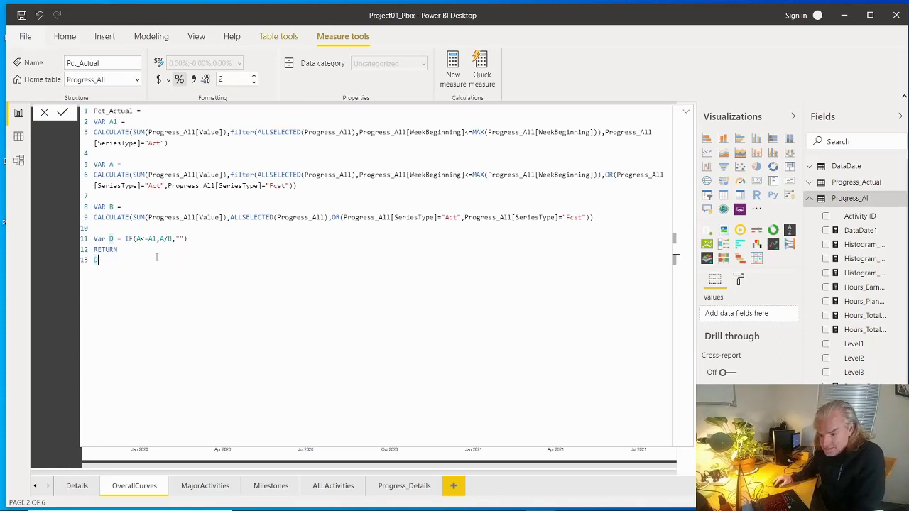
left_click_drag(95, 239, 187, 238)
left_click(144, 240)
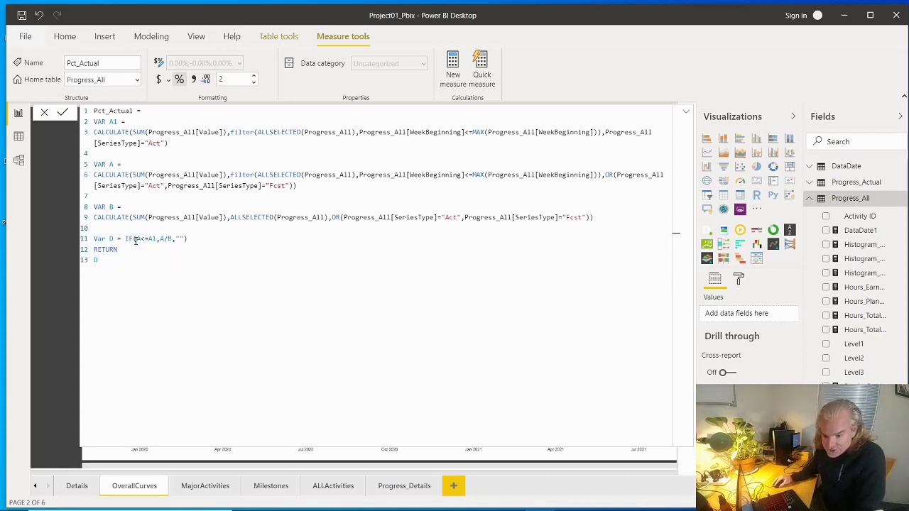
left_click_drag(137, 238, 153, 240)
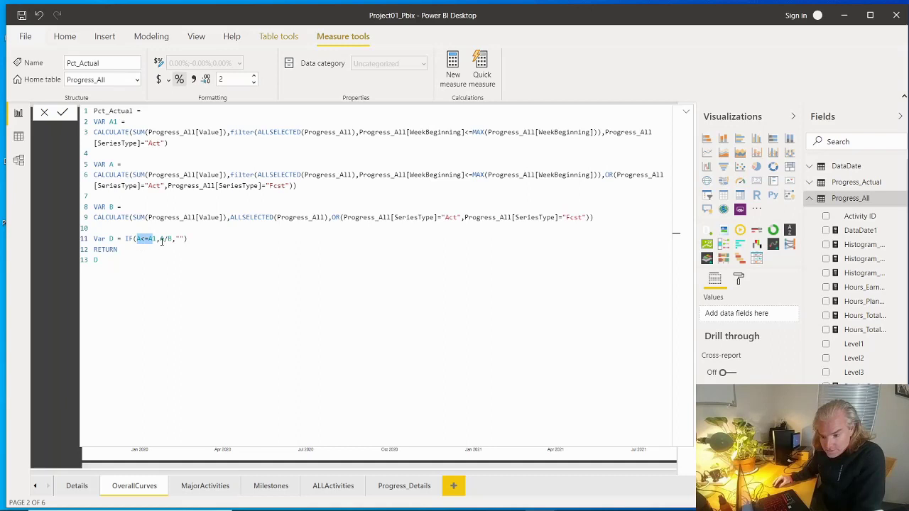
left_click_drag(160, 238, 172, 238)
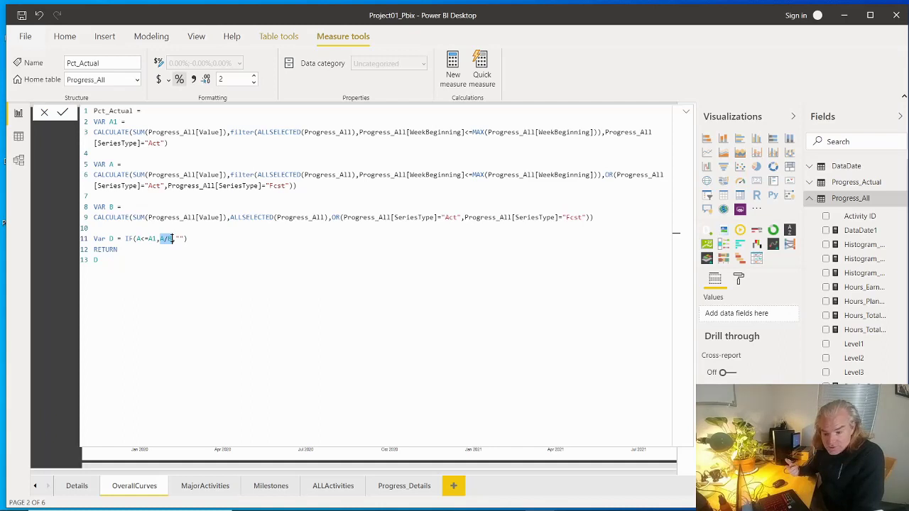
left_click(160, 238)
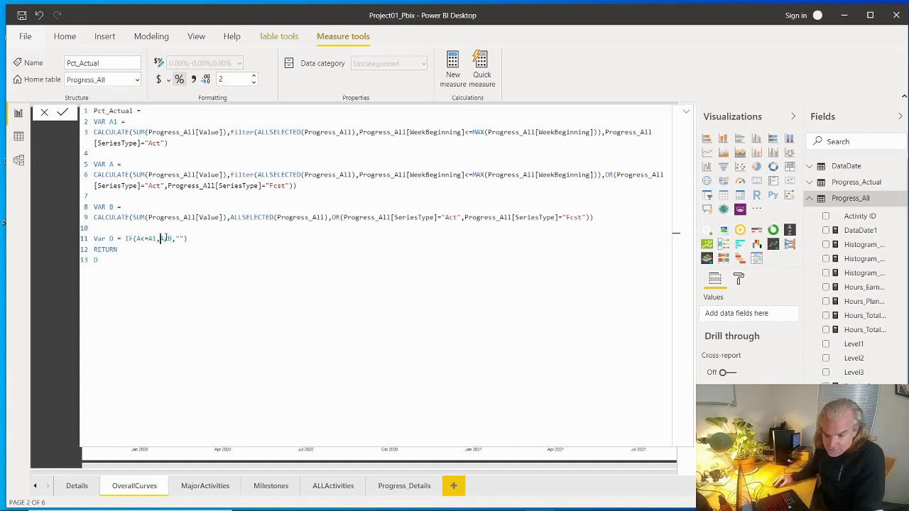
left_click_drag(95, 166, 310, 186)
left_click(118, 184)
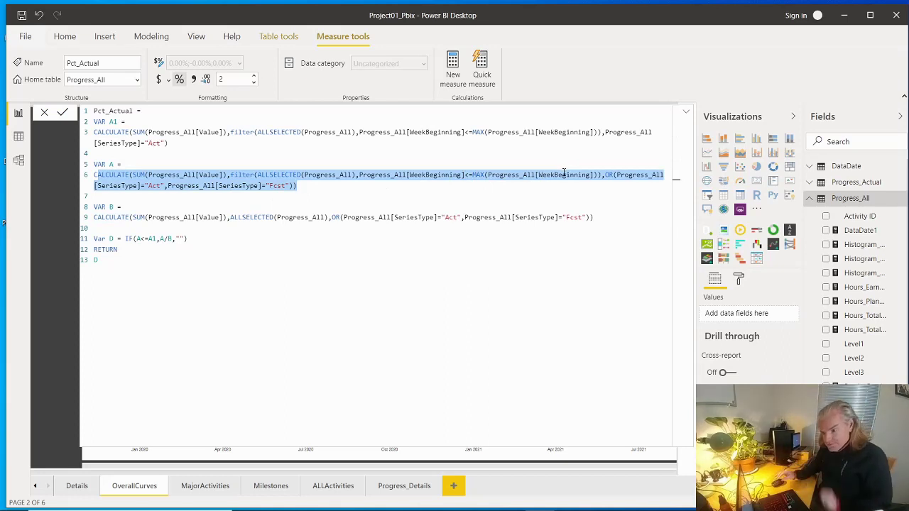
- Explain VAR A's Act/Fcst OR condition and WeekBeginning filter, and VAR B's sum of Value
left_click_drag(605, 174, 614, 174)
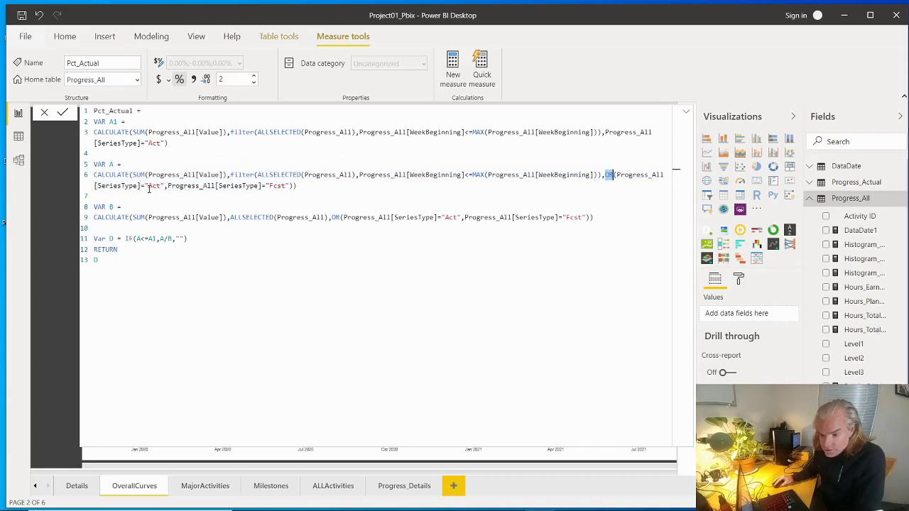
left_click_drag(148, 186, 153, 186)
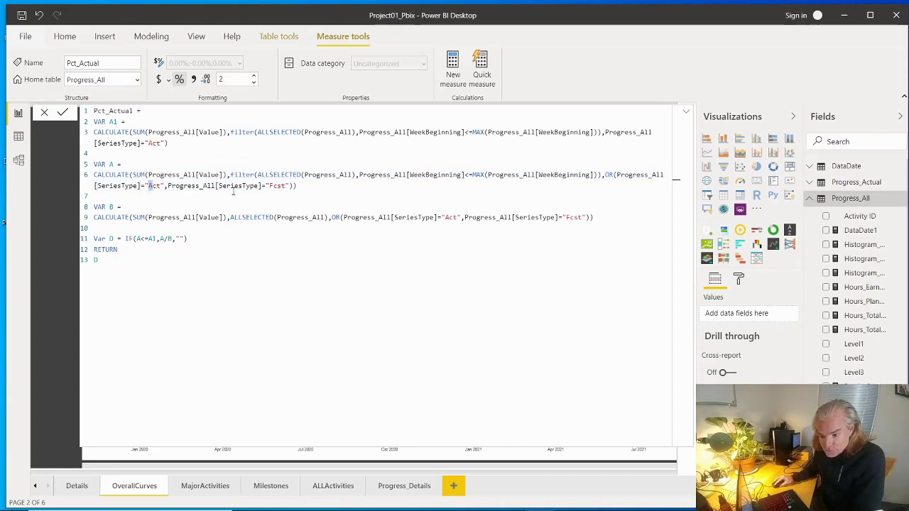
left_click_drag(267, 186, 290, 185)
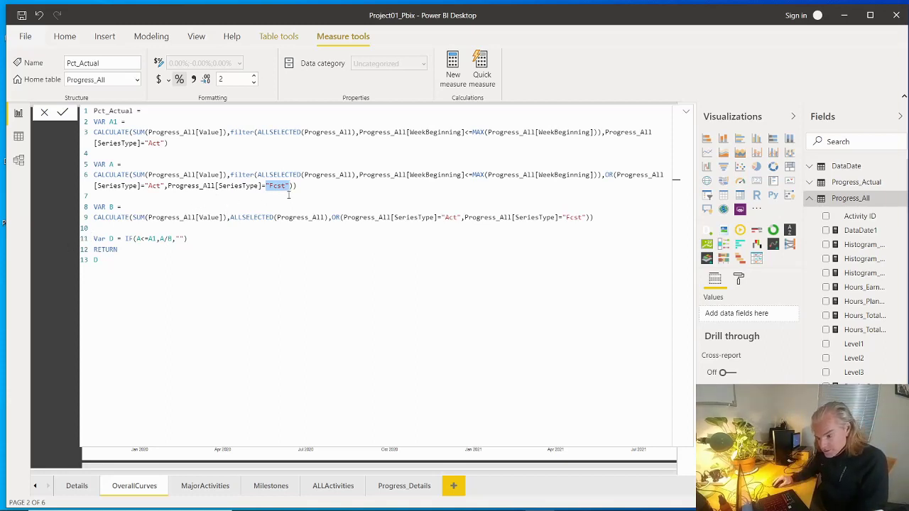
left_click_drag(461, 174, 579, 175)
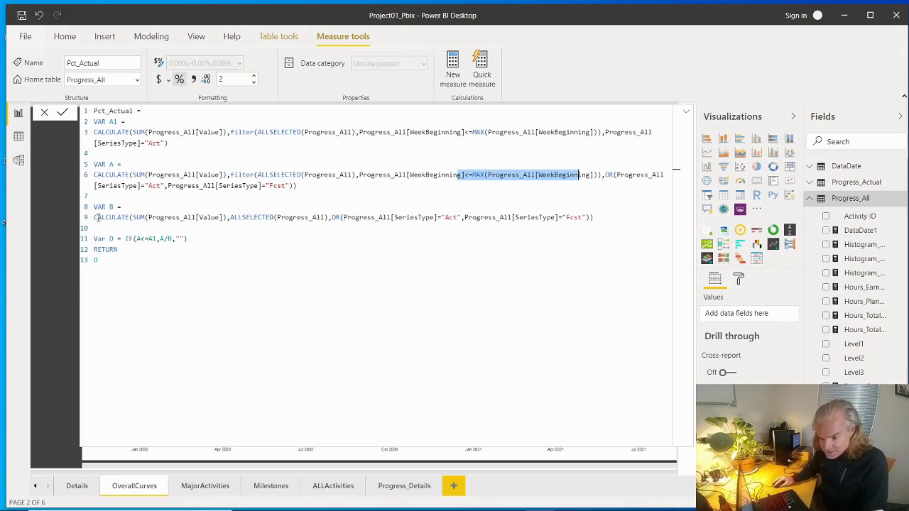
left_click_drag(95, 217, 230, 217)
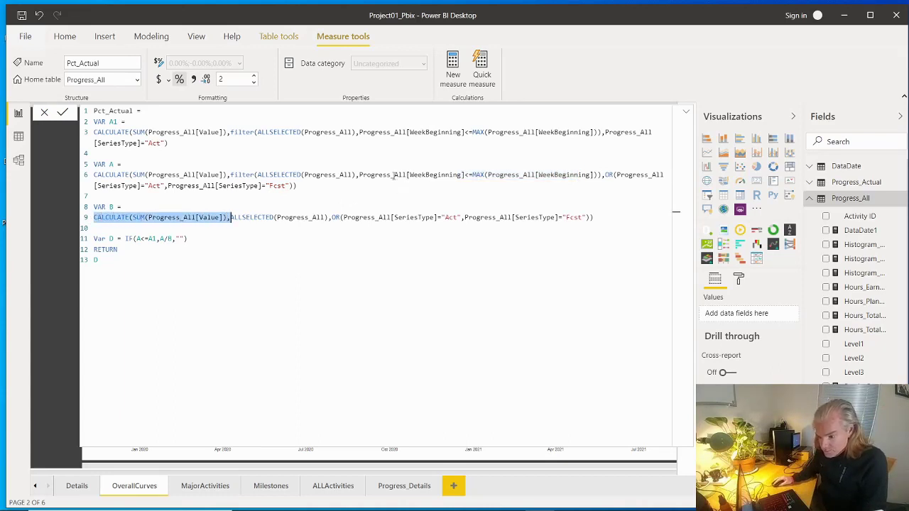
left_click_drag(383, 174, 595, 175)
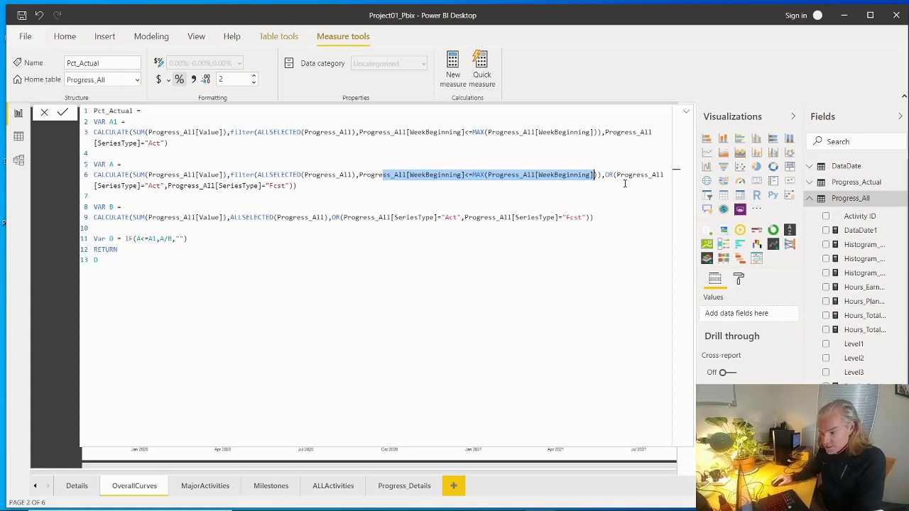
left_click_drag(599, 218, 221, 217)
left_click(199, 218)
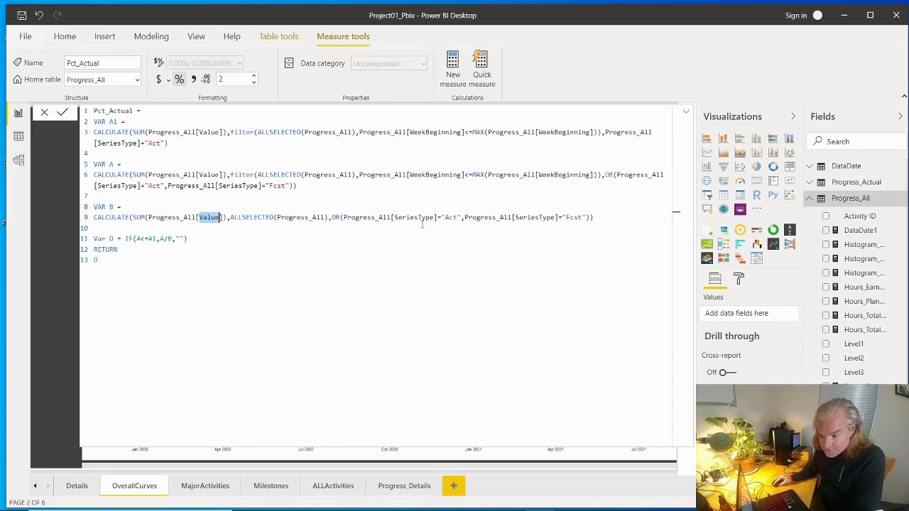
left_click_drag(441, 217, 592, 218)
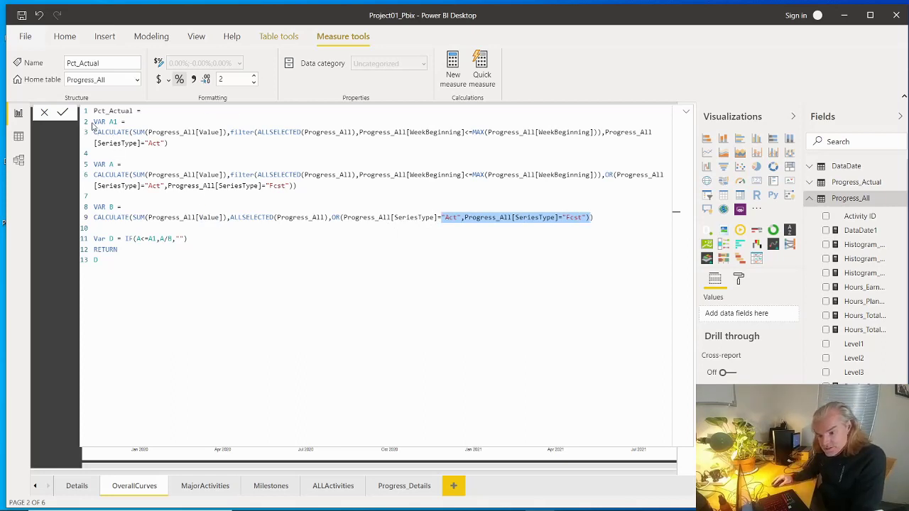
- Explain VAR A1's cumulative "Act" total, VAR A, and the IF returning A/B
left_click_drag(93, 122, 115, 121)
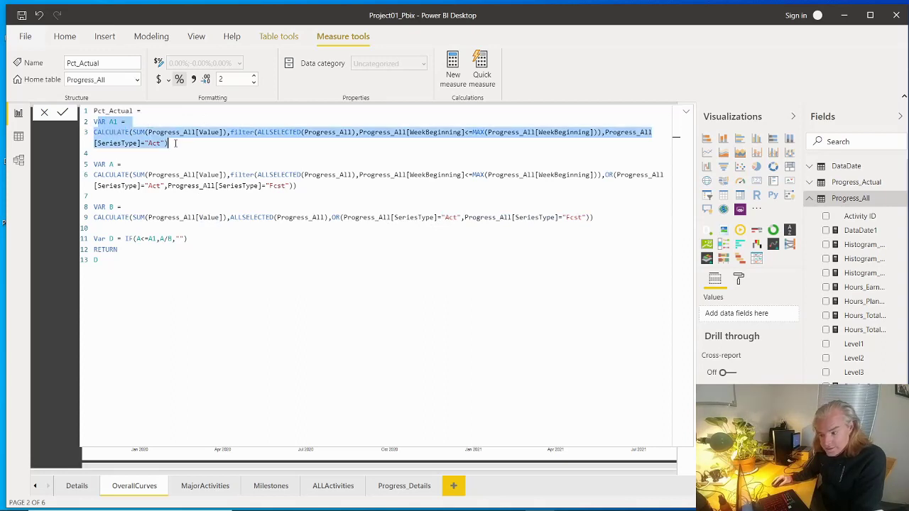
left_click(174, 146)
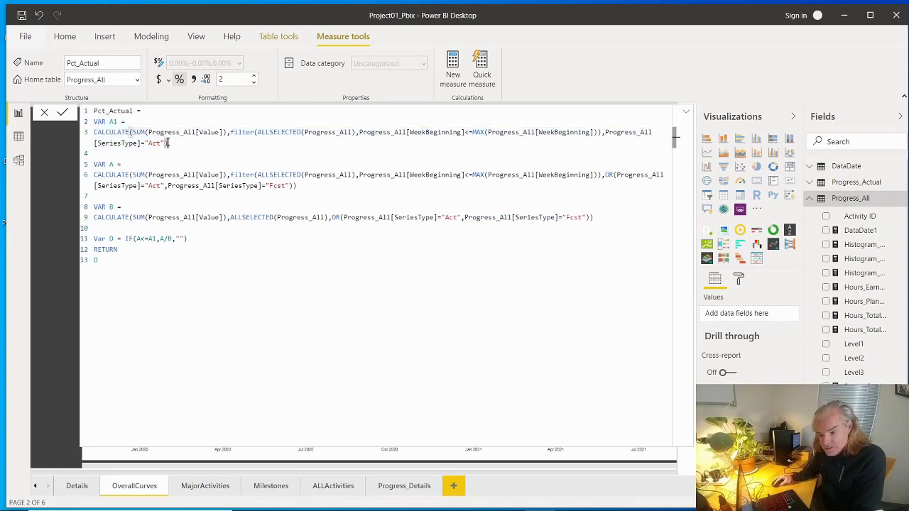
left_click_drag(169, 143, 145, 143)
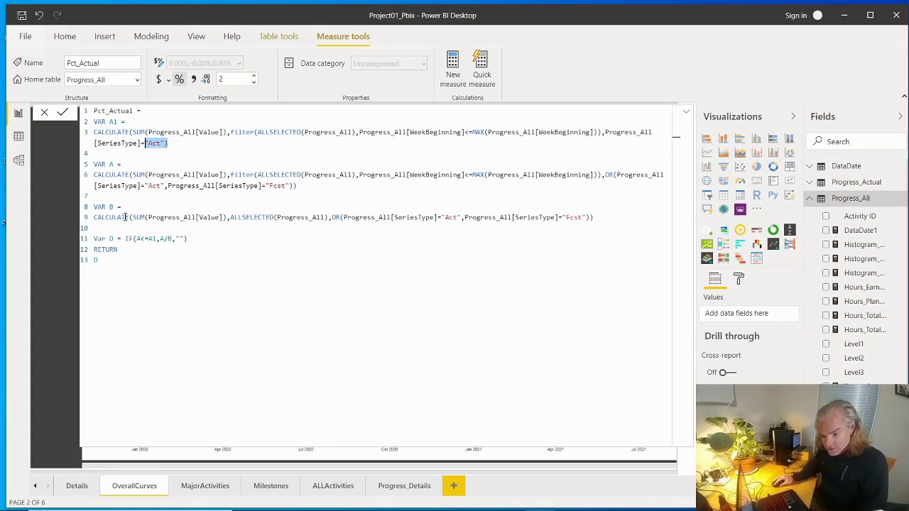
left_click_drag(103, 162, 139, 186)
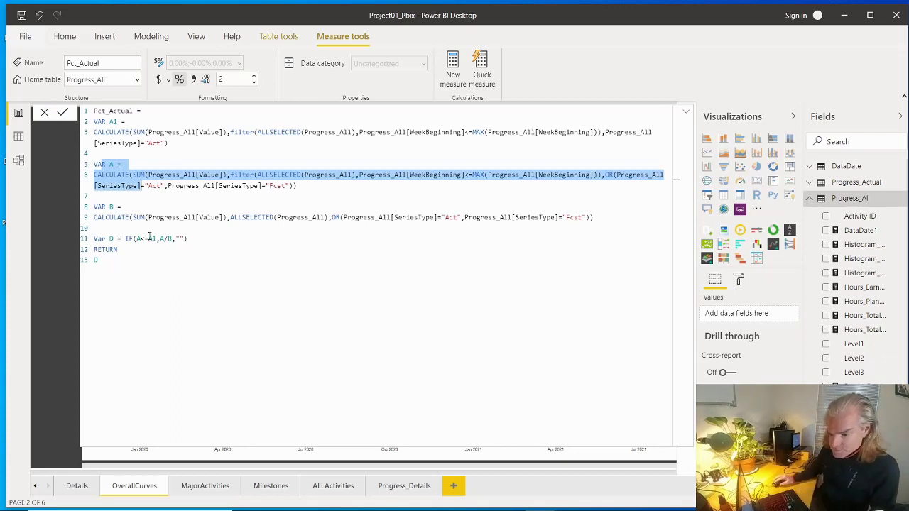
left_click_drag(134, 239, 187, 238)
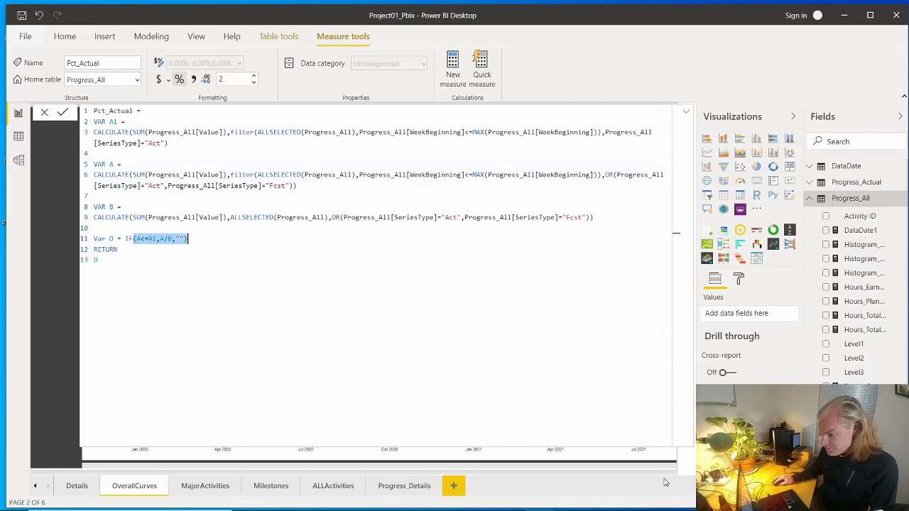
left_click(61, 237)
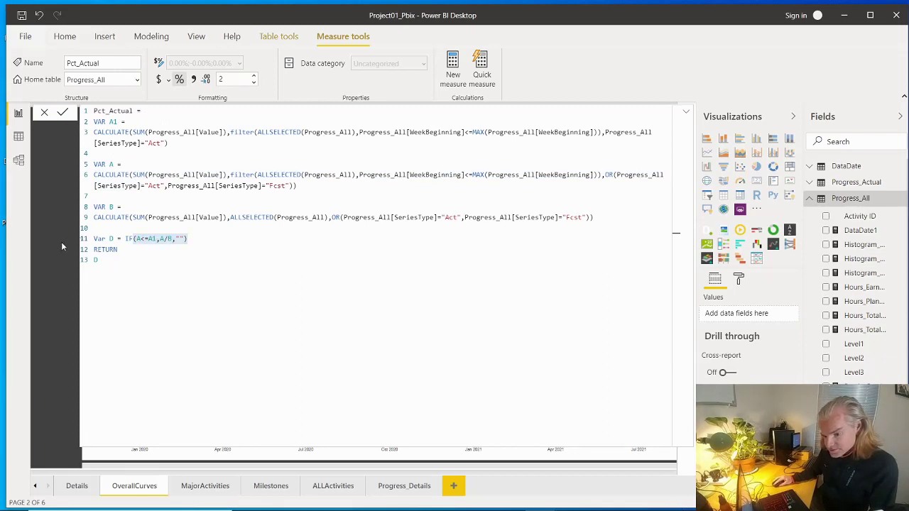
left_click(615, 454)
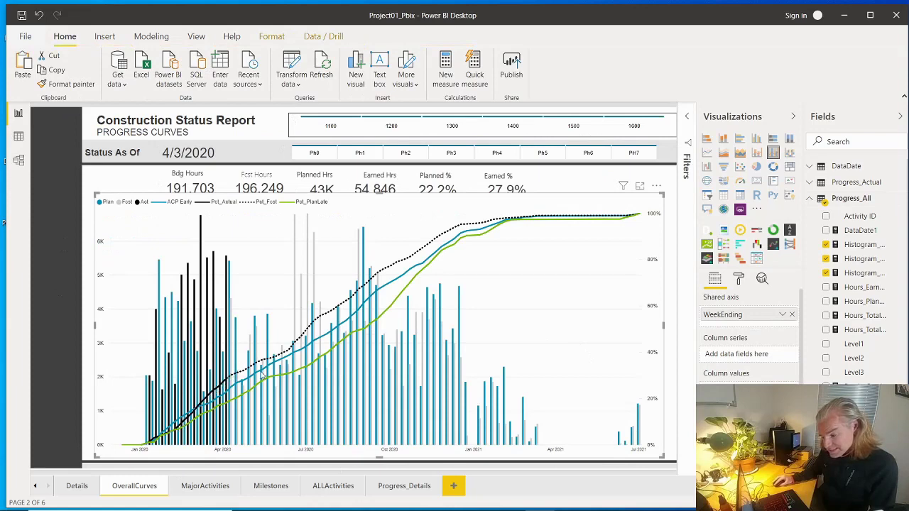
- Scroll the field wells to review the line-value measures the progress chart plots
scroll(714, 288, "down", 3)
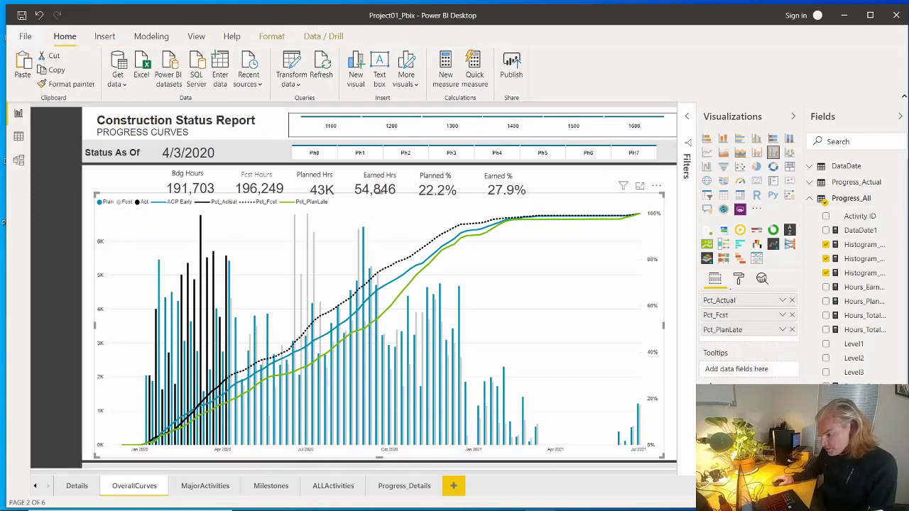
scroll(710, 341, "up", 2)
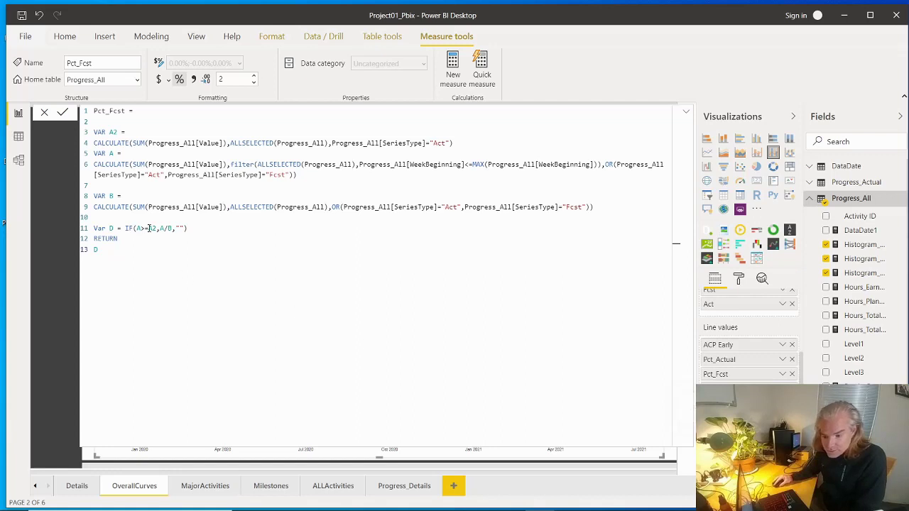
left_click_drag(156, 228, 185, 228)
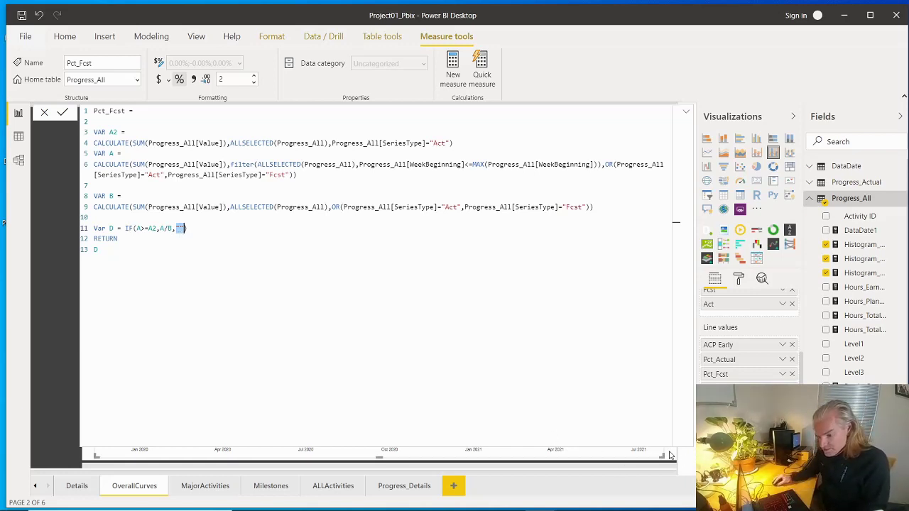
key("Right")
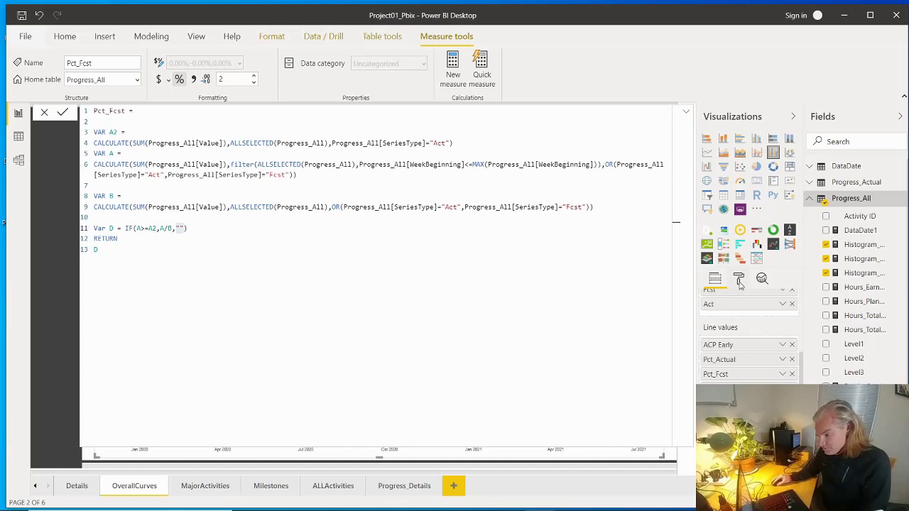
left_click(668, 458)
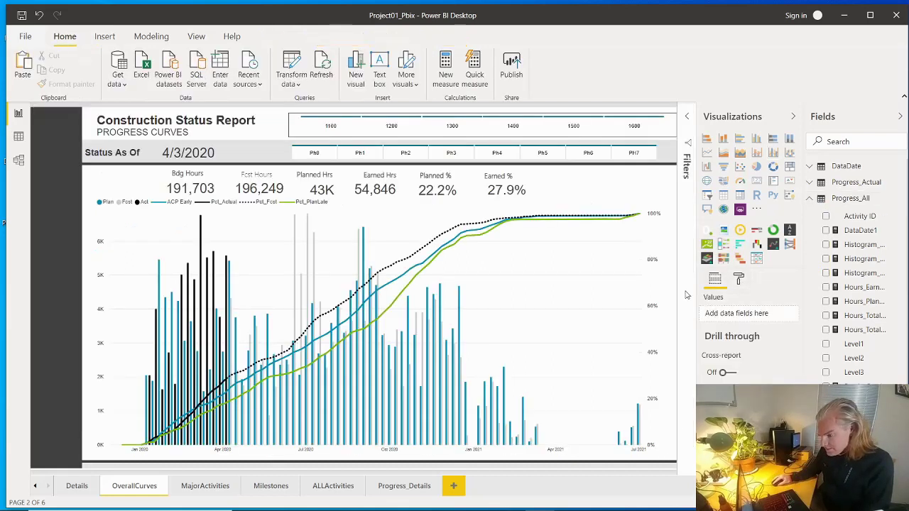
- Select the progress-curve combo chart and browse through its format options
left_click(635, 307)
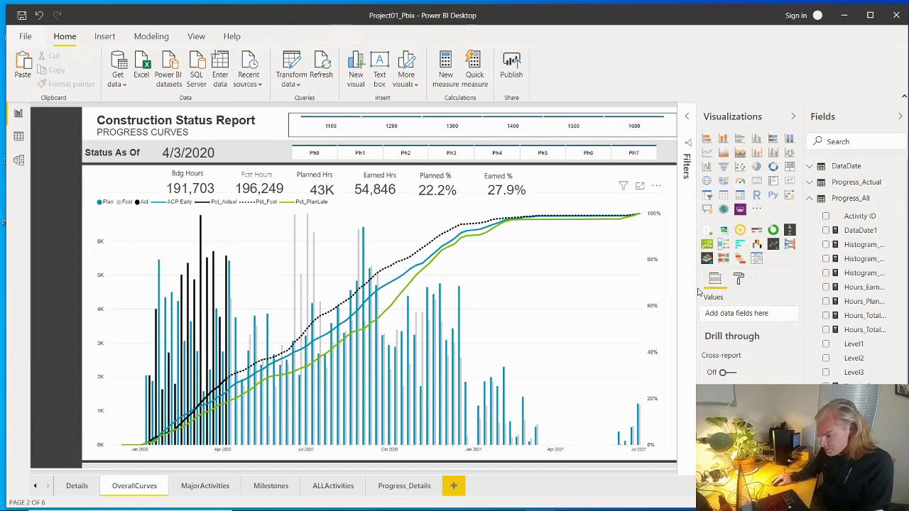
left_click(740, 281)
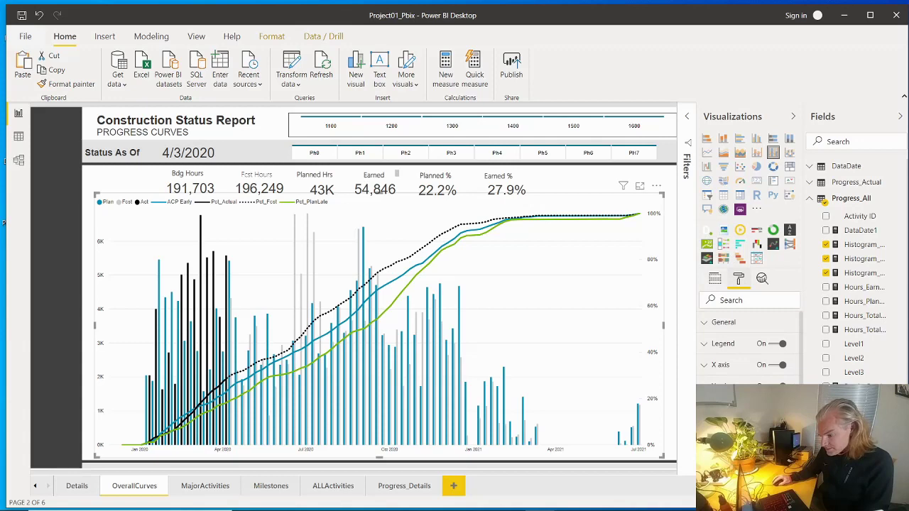
scroll(749, 348, "down", 10)
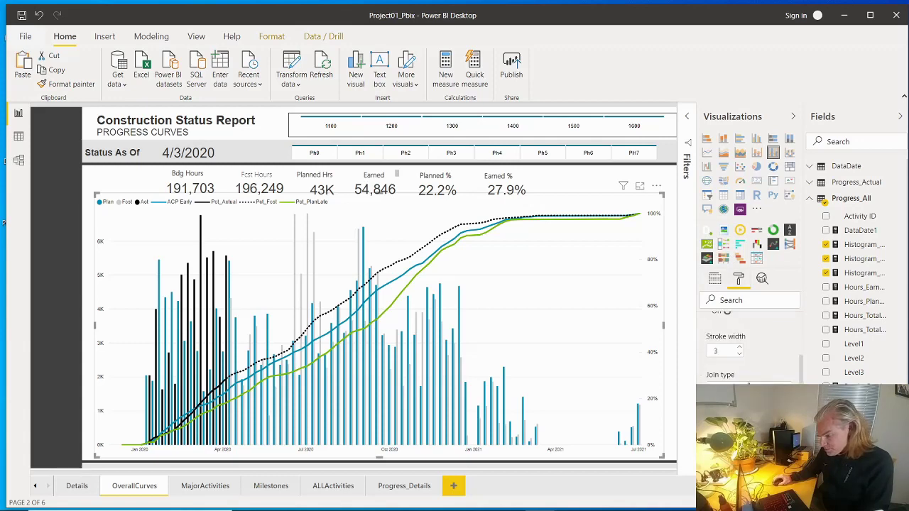
scroll(750, 348, "up", 5)
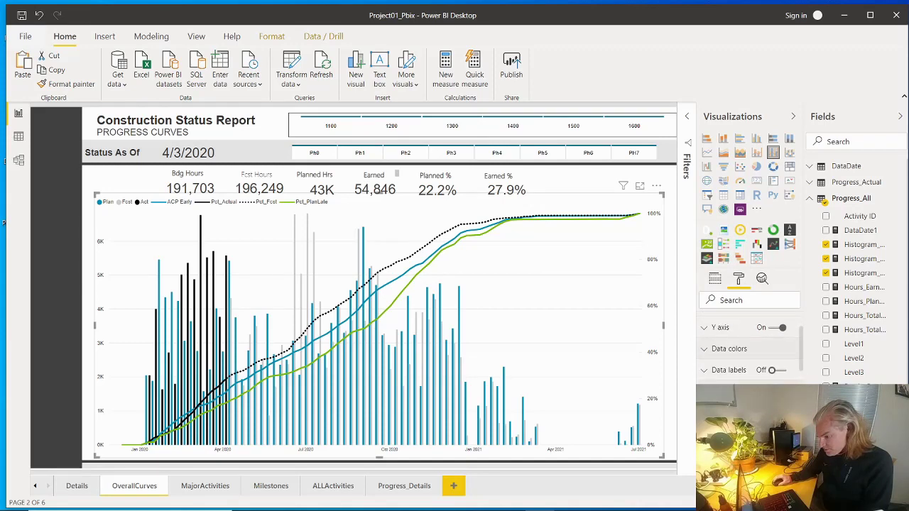
scroll(704, 373, "up", 1)
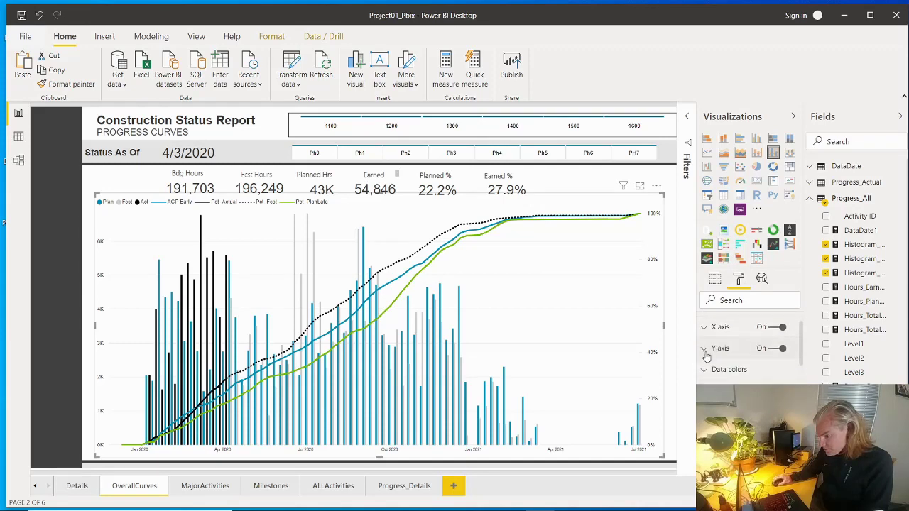
scroll(705, 357, "up", 2)
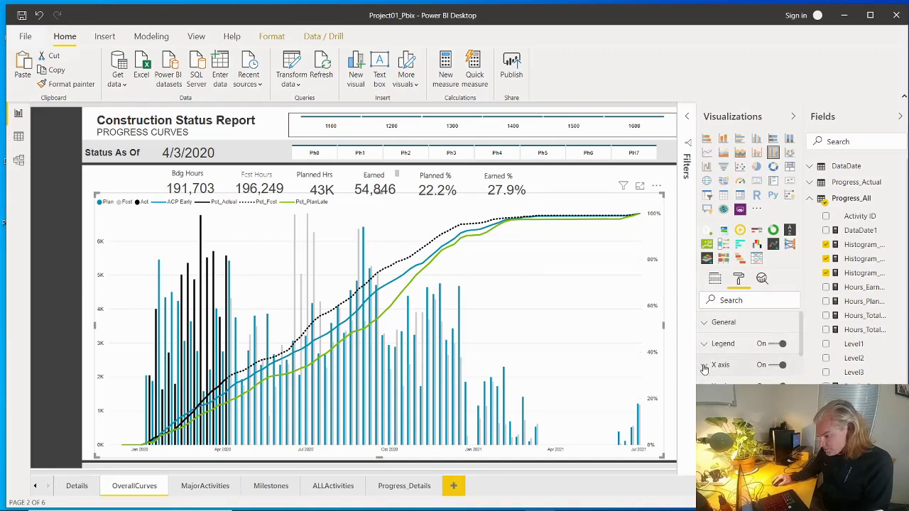
scroll(749, 341, "down", 6)
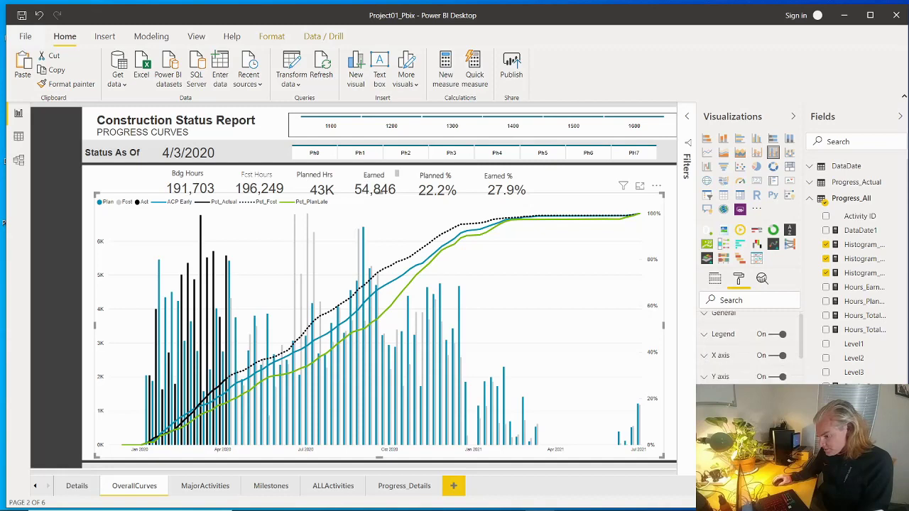
scroll(750, 341, "down", 2)
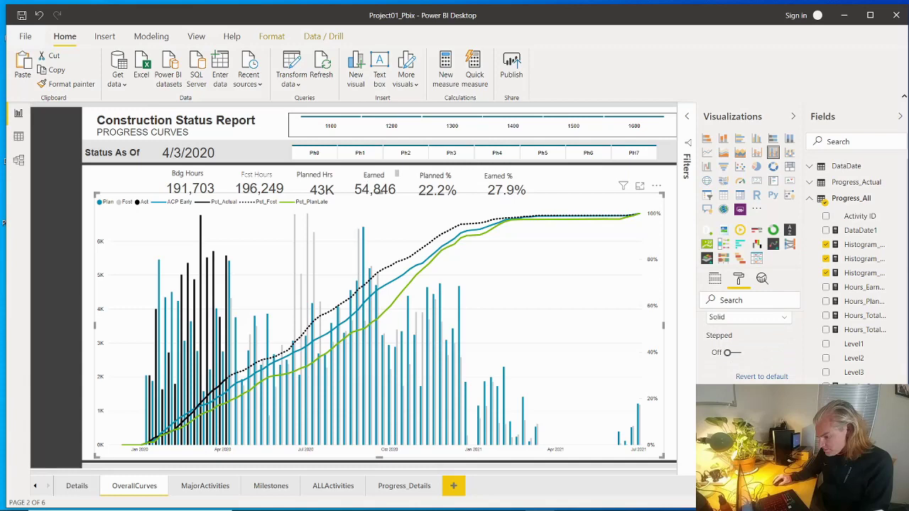
scroll(749, 341, "up", 2)
scroll(749, 341, "down", 3)
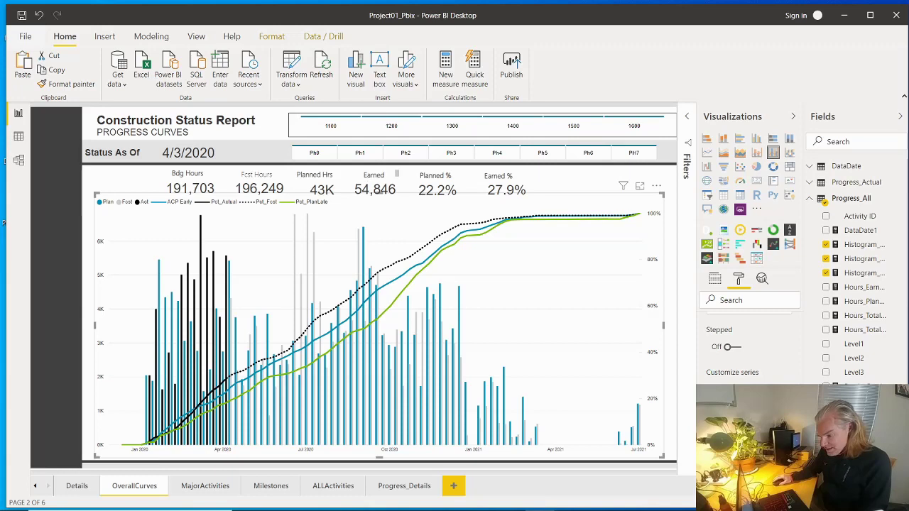
scroll(749, 341, "down", 2)
scroll(749, 340, "down", 2)
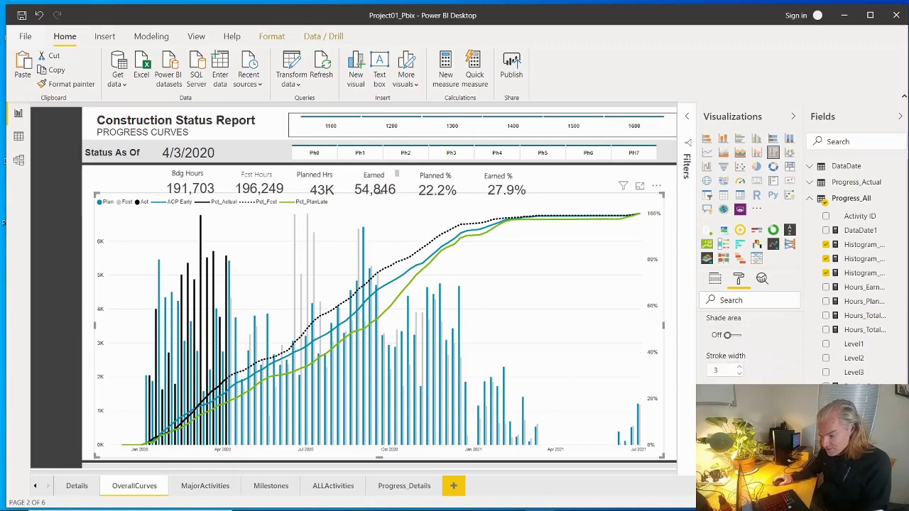
scroll(749, 341, "up", 2)
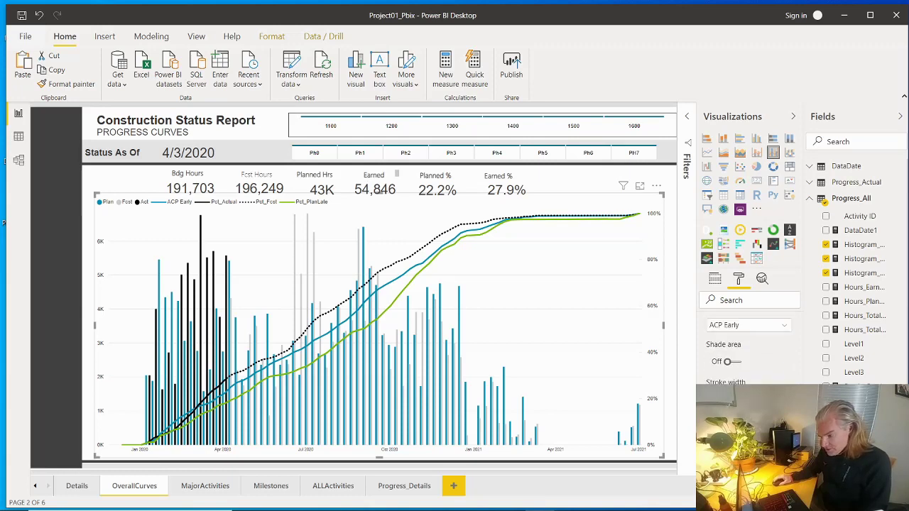
- Choose another series under Customize series, then show the chart's field wells with WeekEnding axis
left_click(753, 359)
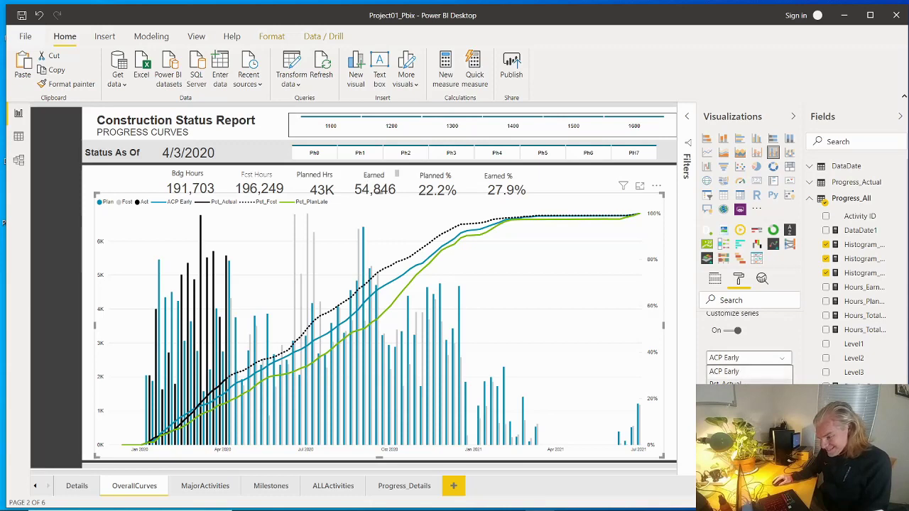
left_click(731, 396)
scroll(749, 341, "down", 2)
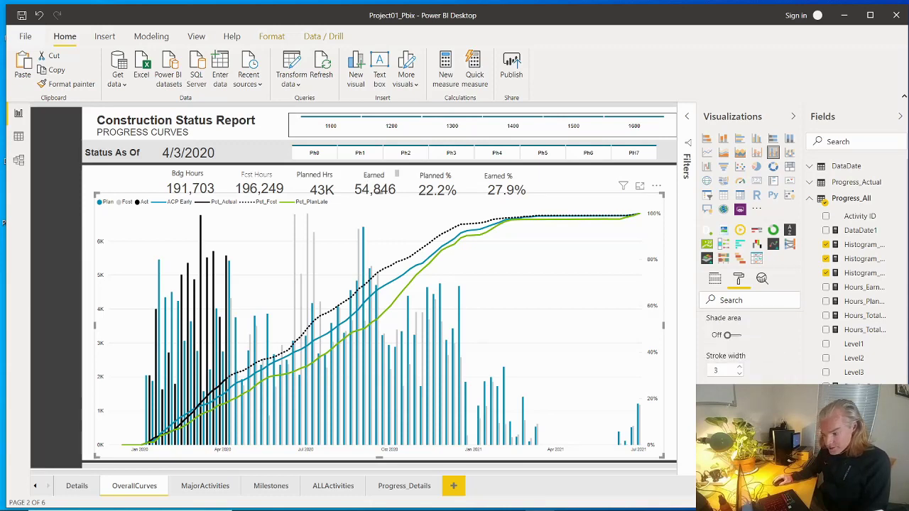
left_click(716, 282)
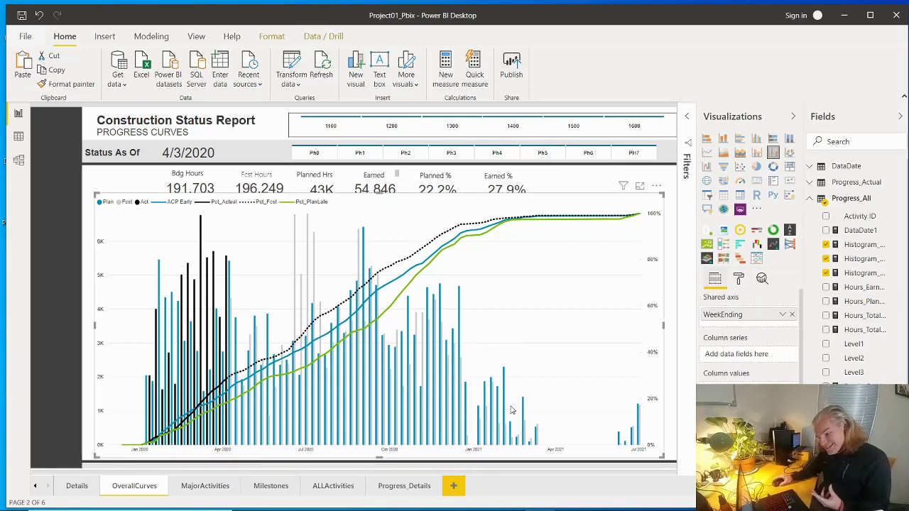
left_click(856, 247)
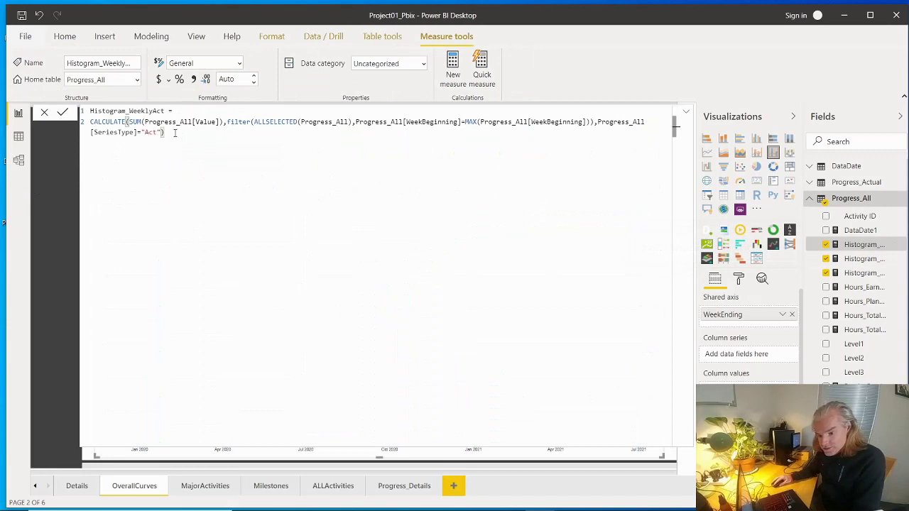
- Highlight Histogram_WeeklyAct's CALCULATE filters: WeekBeginning = MAX and the SeriesType "Act" condition
left_click_drag(174, 132, 122, 121)
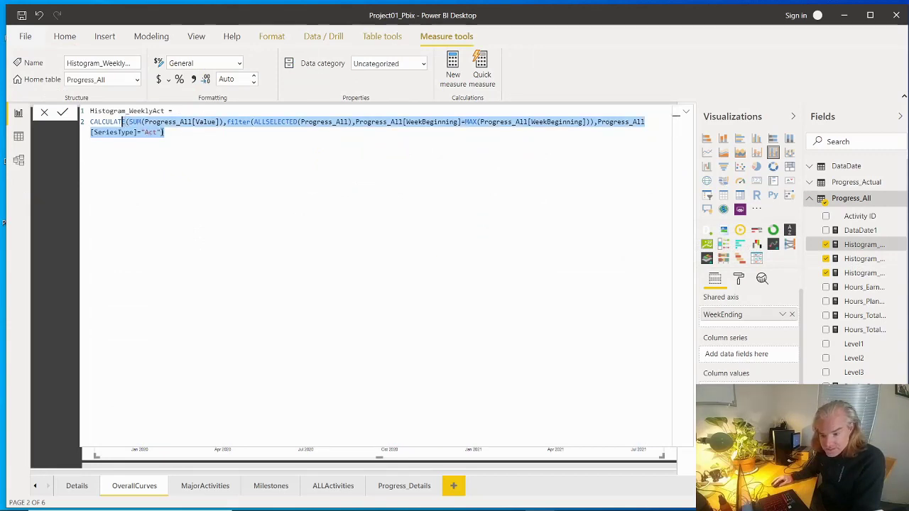
left_click(459, 123)
left_click_drag(463, 122, 484, 122)
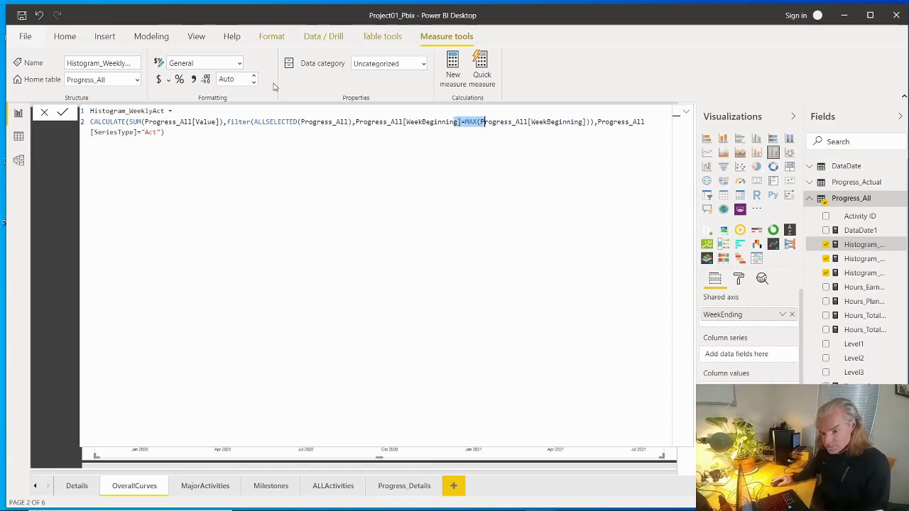
left_click(171, 133)
left_click_drag(122, 134, 324, 137)
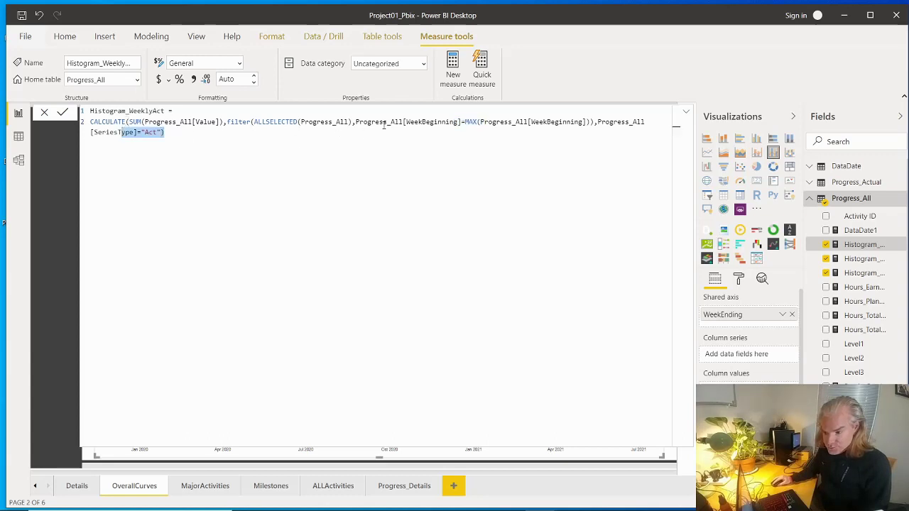
left_click_drag(387, 122, 522, 124)
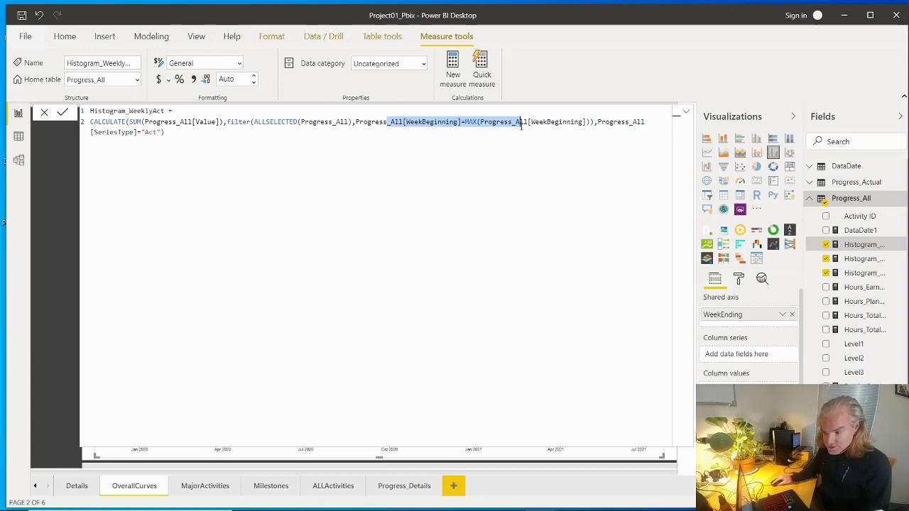
left_click(861, 260)
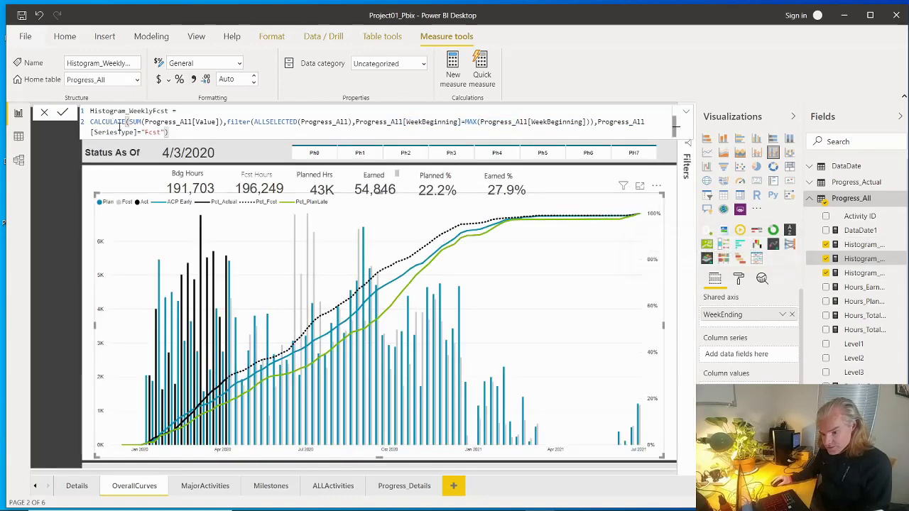
- Compare the Fcst and Plan histogram formulas' SeriesType conditions, then glance at Progress_All rows
left_click_drag(144, 133, 149, 123)
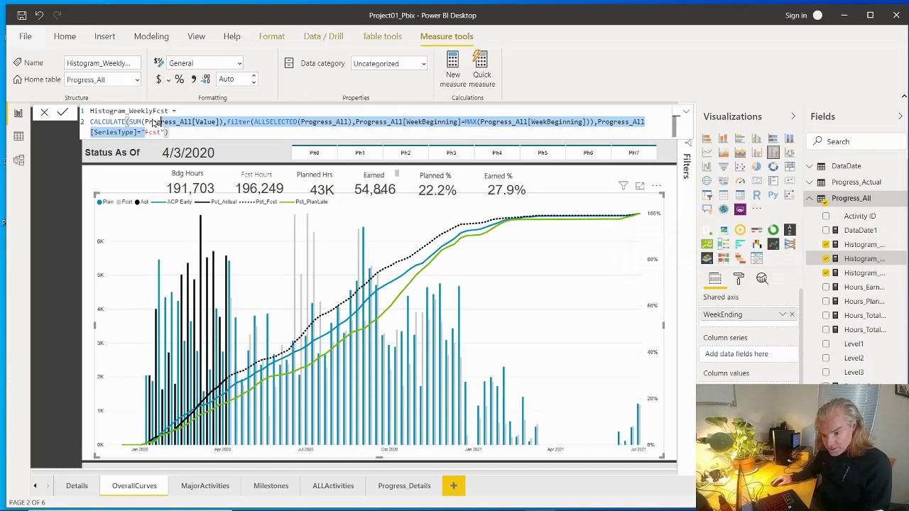
left_click(93, 112)
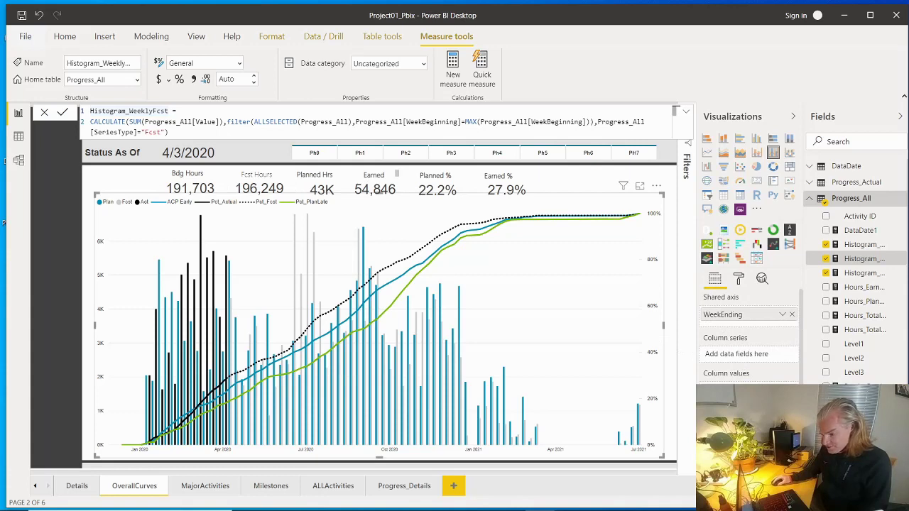
left_click(859, 274)
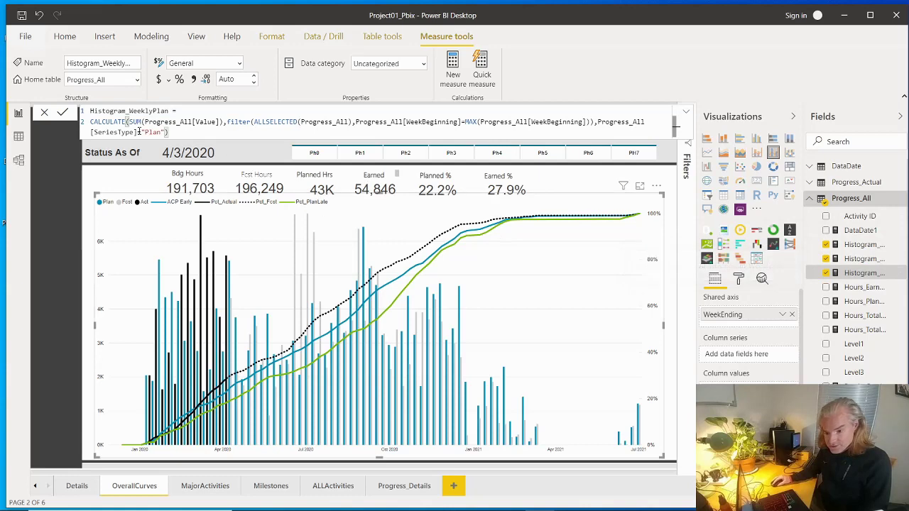
left_click_drag(136, 132, 166, 132)
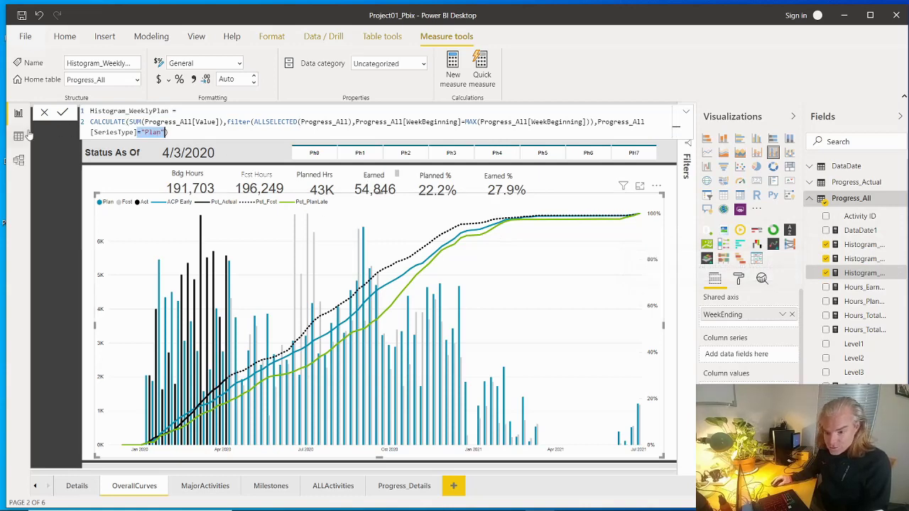
left_click(90, 223)
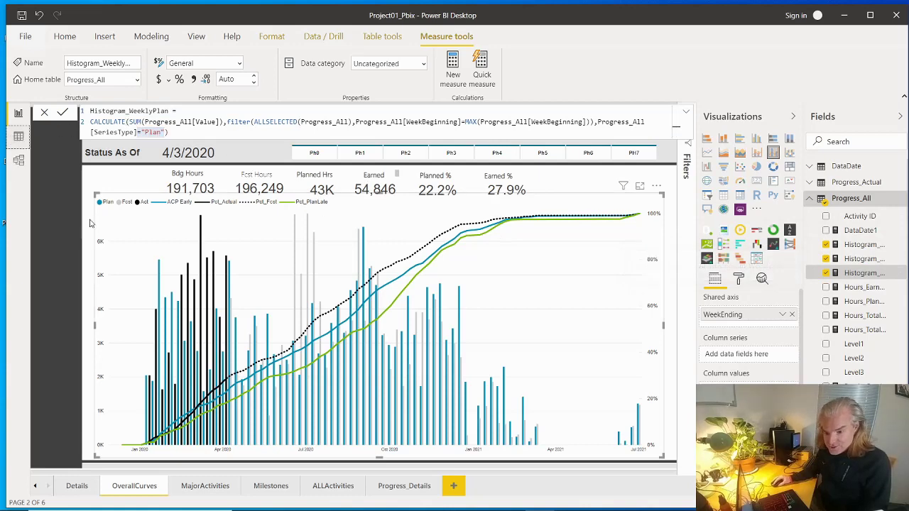
left_click(19, 137)
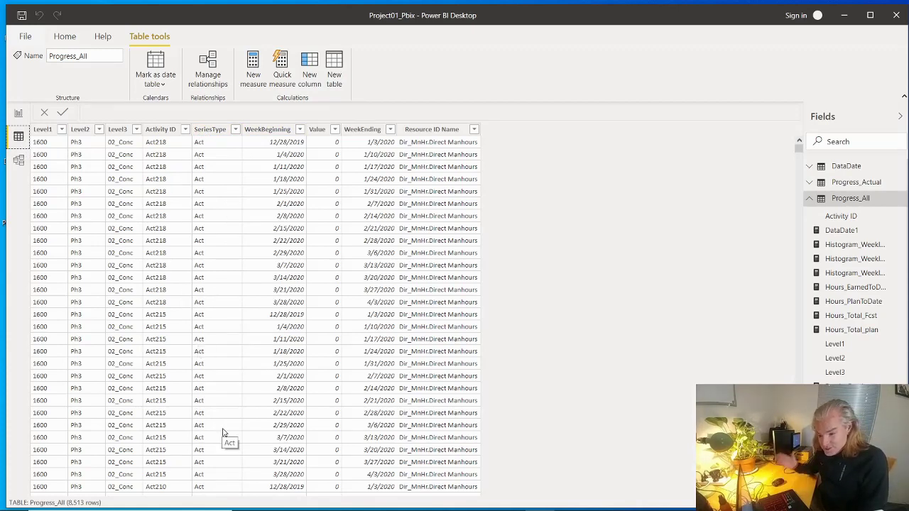
left_click(16, 114)
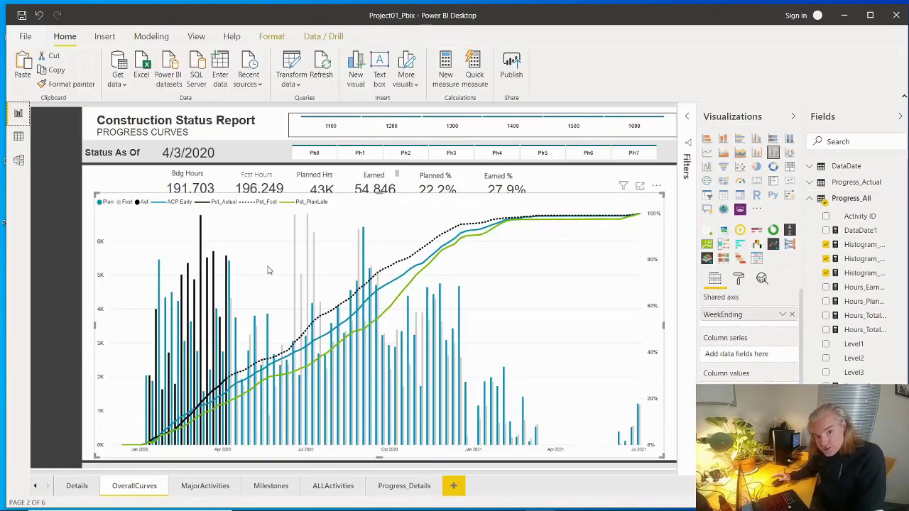
- Deselect the chart on OverallCurves, showing 191,703 budget hours, 22.2% planned and 27.9% earned
left_click(90, 184)
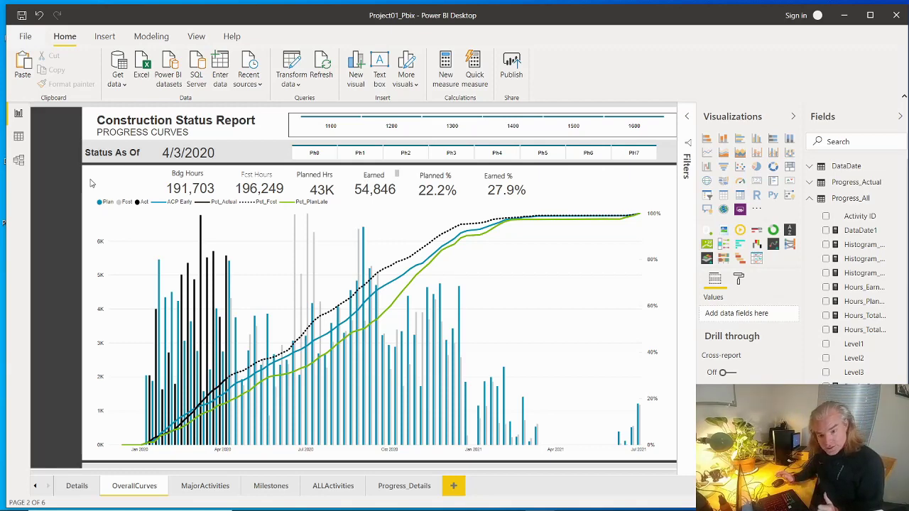
- On the Details page, cross-filter to activity Act009 in Key Activities, then clear it
left_click(76, 488)
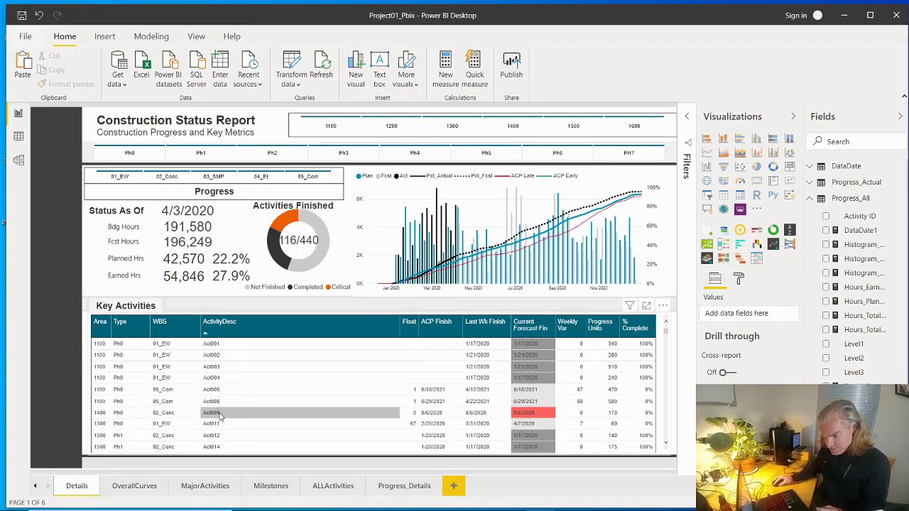
left_click(220, 417)
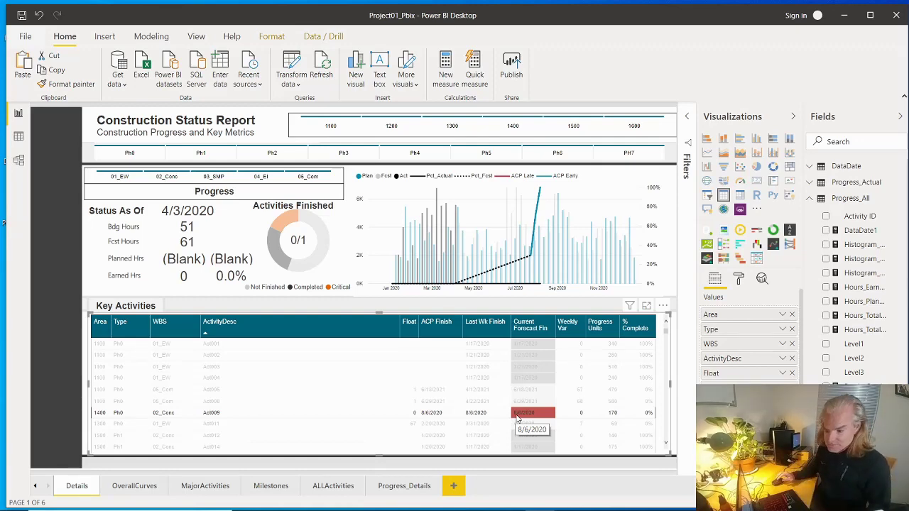
left_click(208, 416)
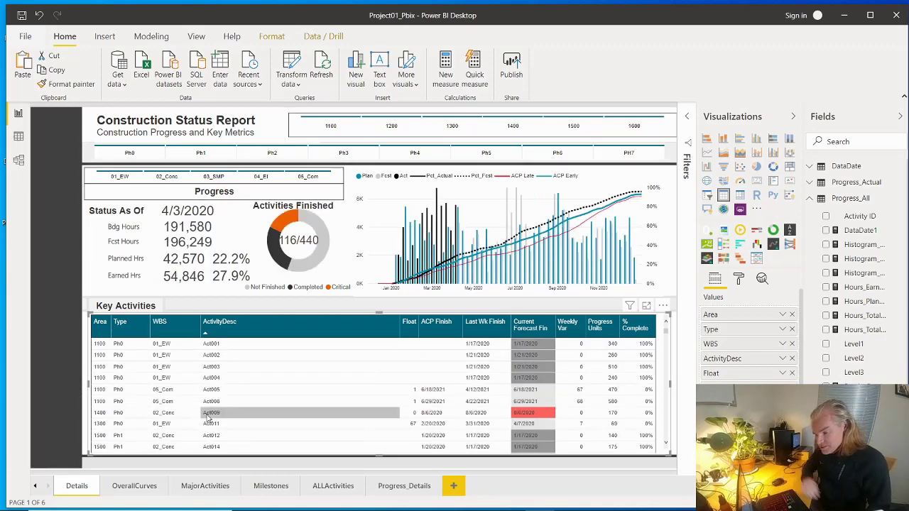